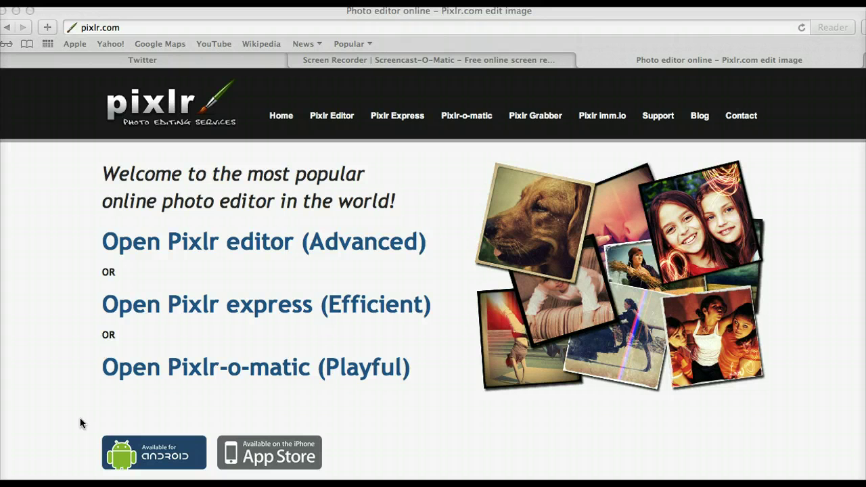
# - Create a new blank 1200×600 px image in the advanced Pixlr editor
pyautogui.click(184, 243)
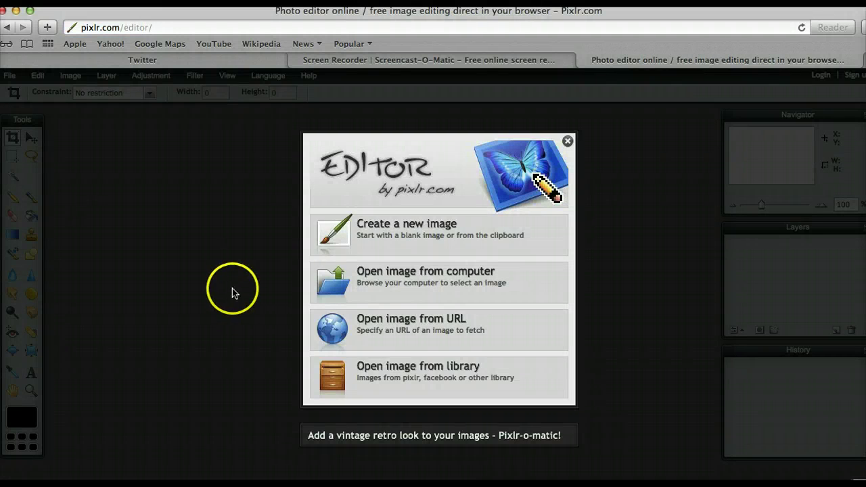
pyautogui.click(367, 235)
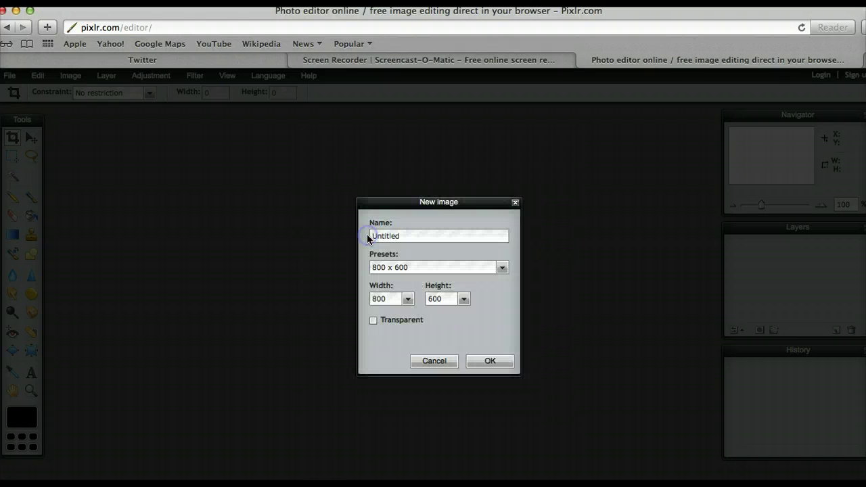
pyautogui.doubleClick(390, 301)
pyautogui.click(472, 359)
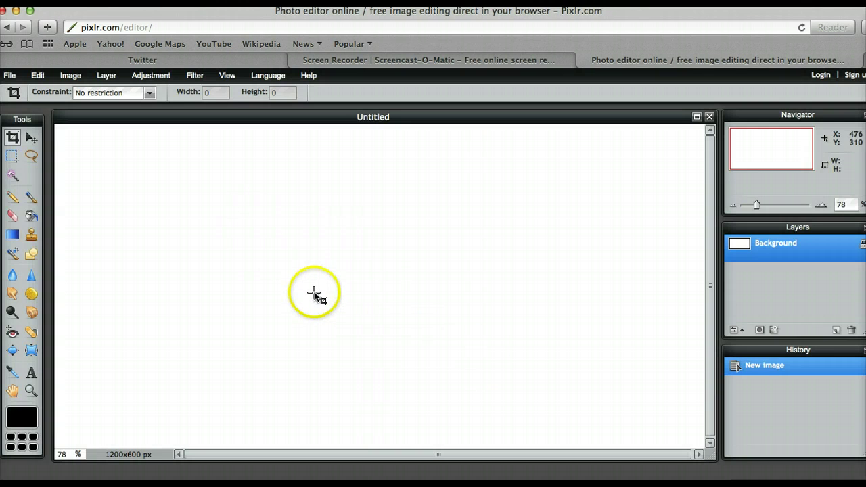
# - Set the foreground colour to bright orange (ed8b13) and paint-bucket fill the canvas with it
pyautogui.click(27, 417)
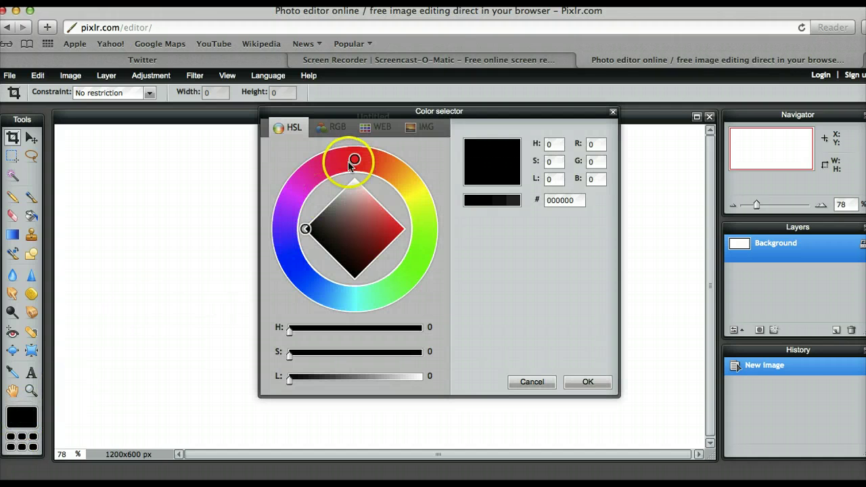
pyautogui.moveTo(371, 160); pyautogui.dragTo(388, 164)
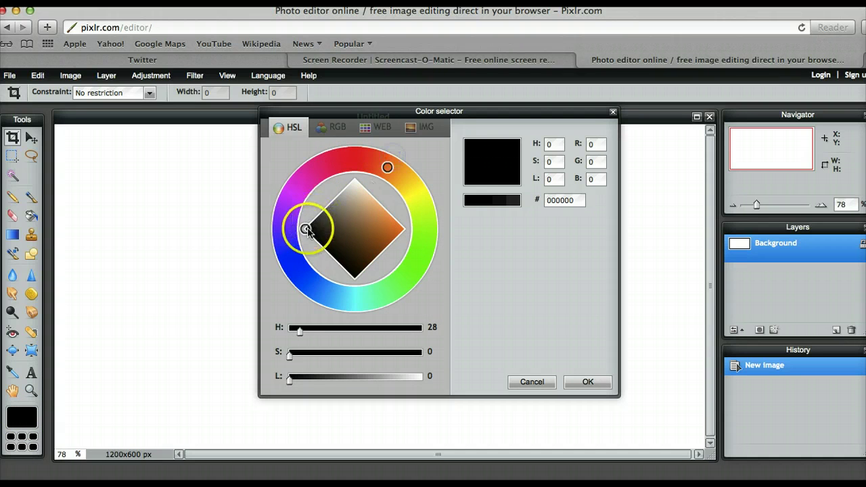
pyautogui.click(339, 227)
pyautogui.moveTo(351, 228); pyautogui.dragTo(397, 228)
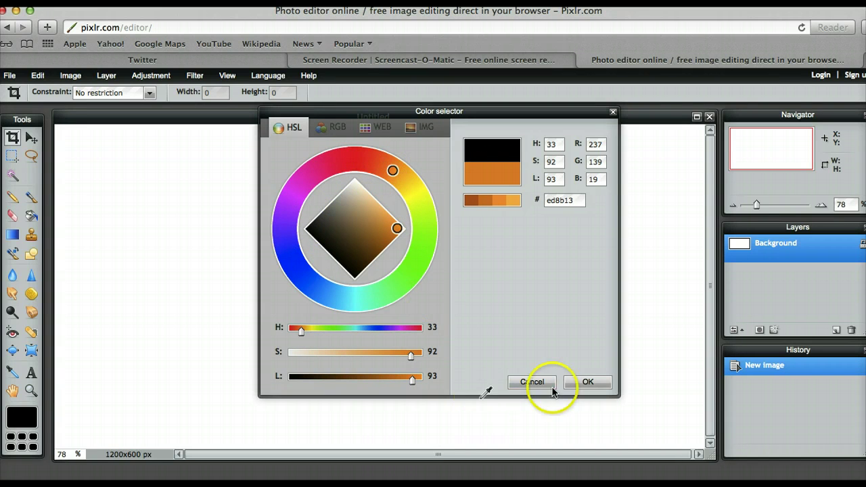
pyautogui.click(587, 382)
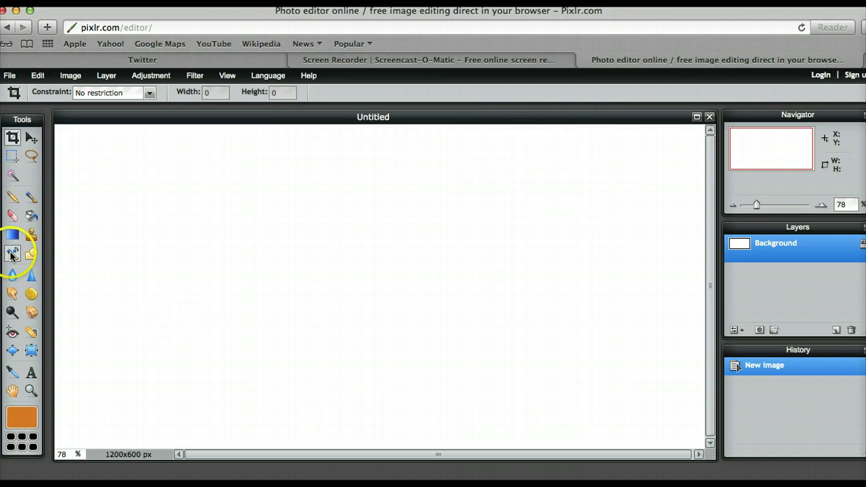
pyautogui.click(31, 215)
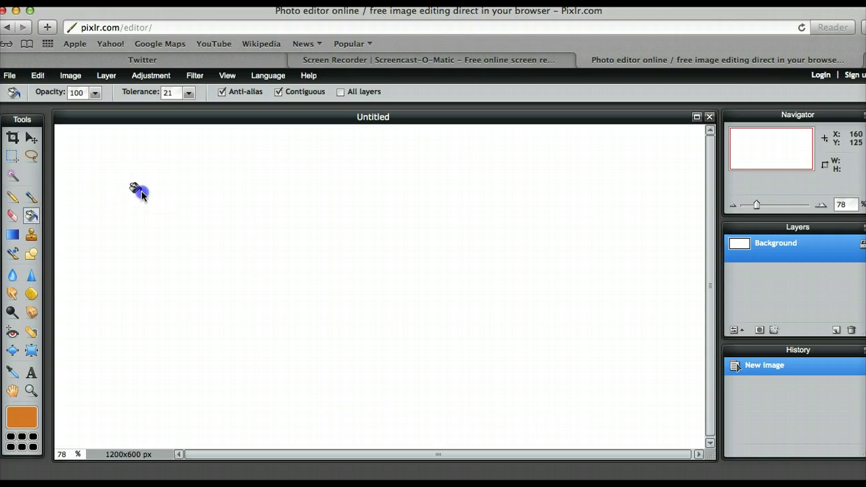
pyautogui.click(139, 192)
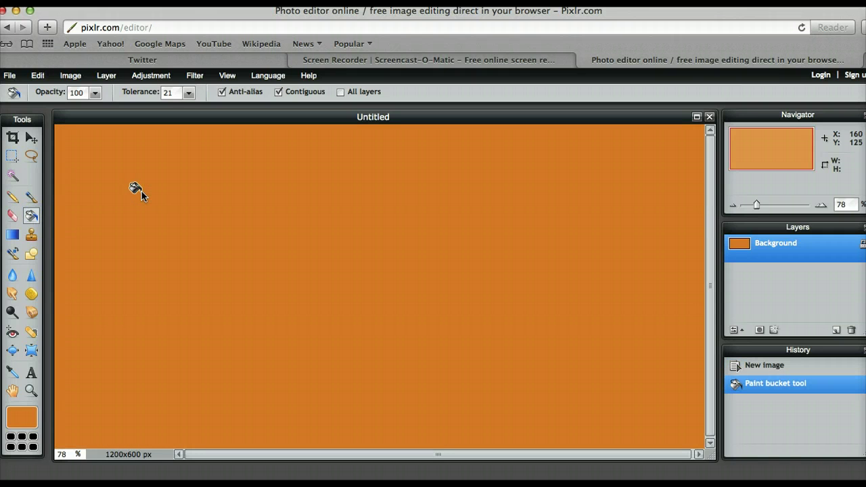
# - Open the 'photo' book-cover image from the Photos library with File > Open image
pyautogui.click(11, 76)
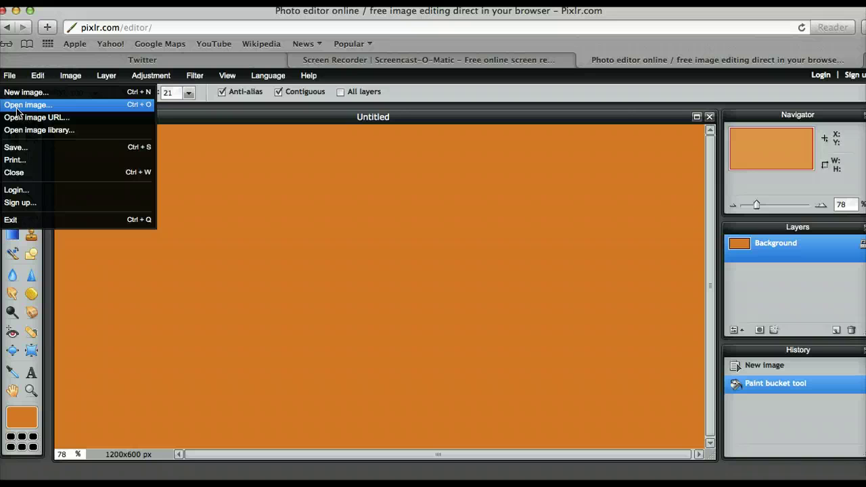
pyautogui.click(18, 107)
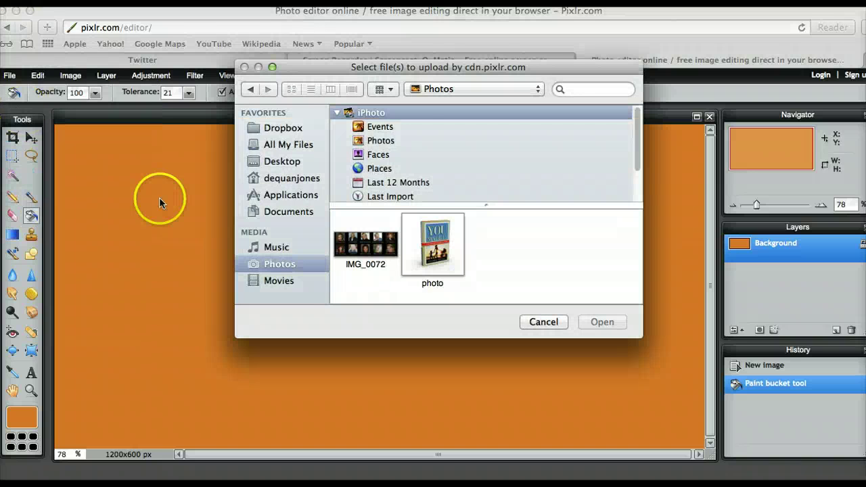
pyautogui.click(448, 245)
pyautogui.click(602, 322)
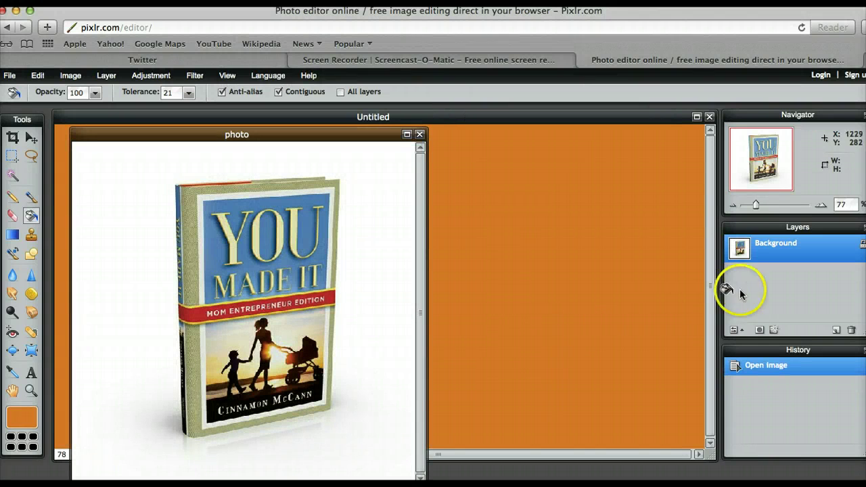
# - Copy the book photo's layer into the orange Untitled canvas and move it to the right
pyautogui.moveTo(781, 260); pyautogui.dragTo(577, 284)
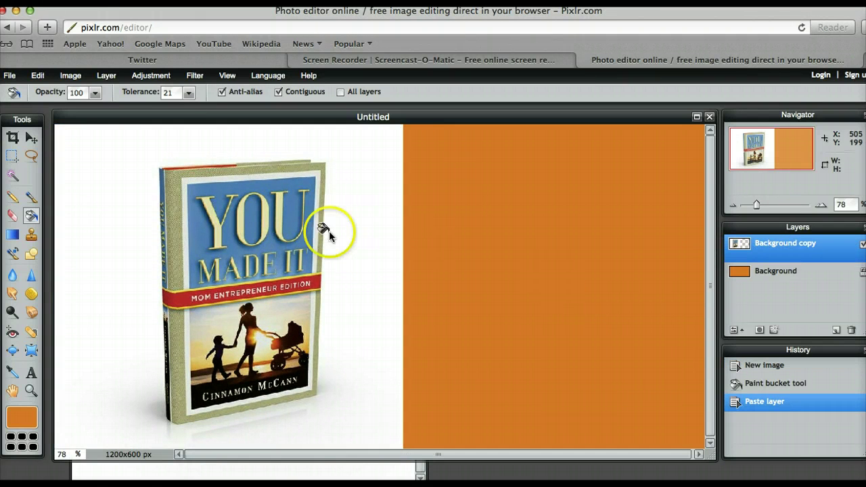
pyautogui.click(30, 138)
pyautogui.moveTo(155, 203); pyautogui.dragTo(371, 203)
pyautogui.moveTo(417, 220); pyautogui.dragTo(588, 201)
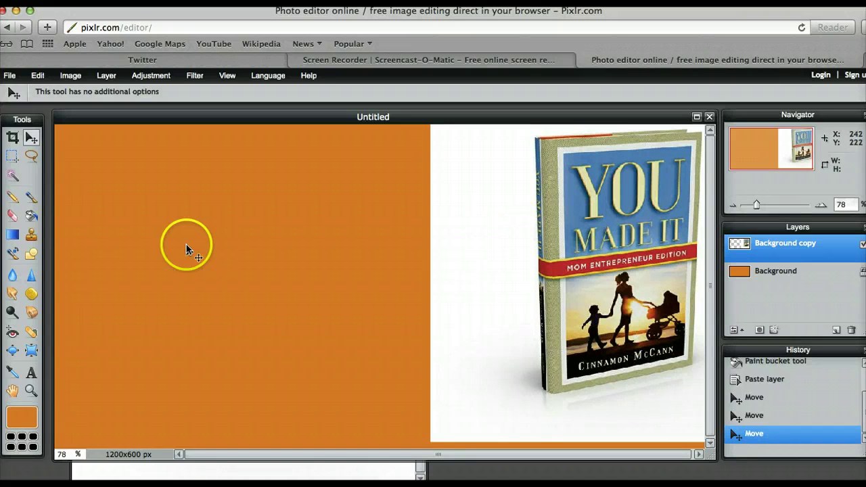
# - Bucket-fill the white around the book orange and brush over the leftover lower-left edge
pyautogui.click(31, 216)
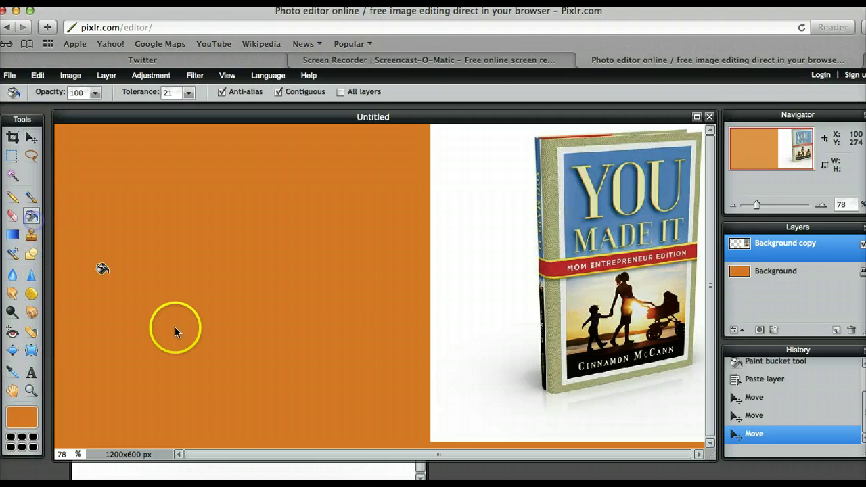
pyautogui.click(485, 275)
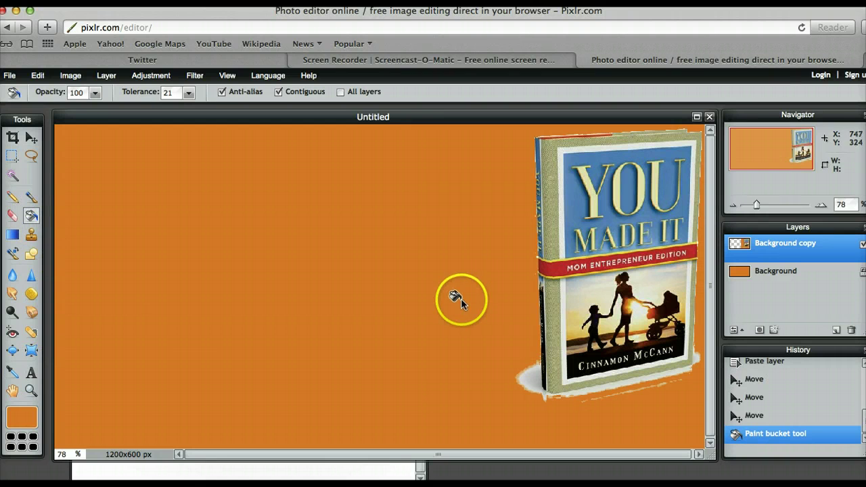
pyautogui.click(532, 381)
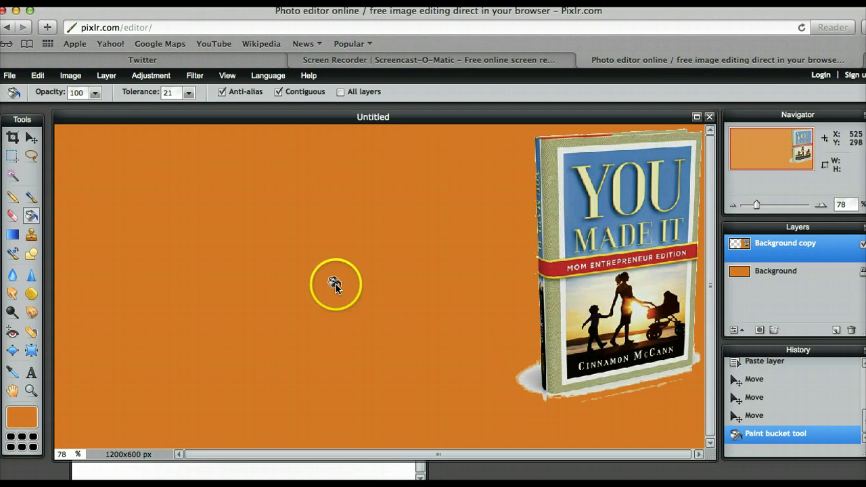
pyautogui.click(13, 217)
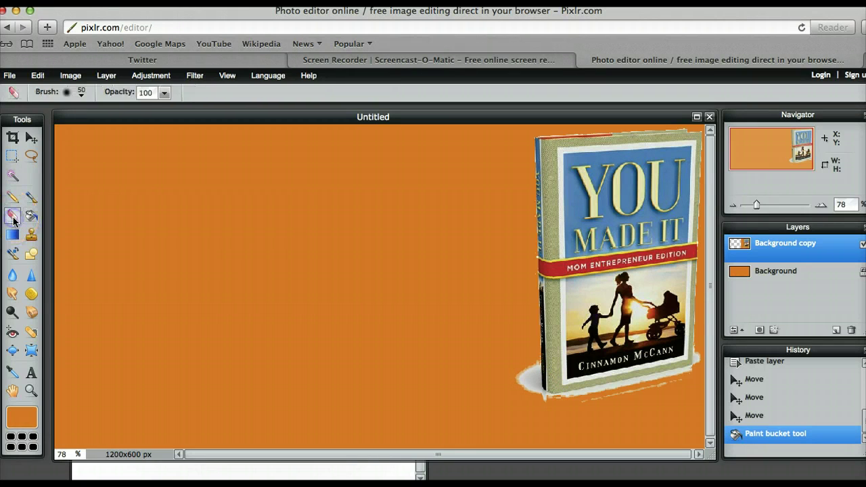
pyautogui.click(31, 196)
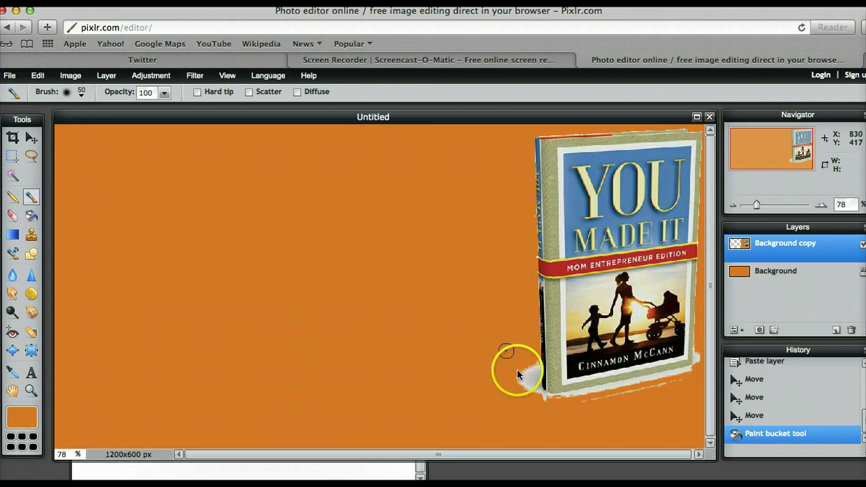
pyautogui.moveTo(514, 367)
pyautogui.mouseDown()
pyautogui.moveTo(526, 363)
pyautogui.moveTo(526, 406)
pyautogui.moveTo(522, 372)
pyautogui.moveTo(530, 371)
pyautogui.moveTo(530, 387)
pyautogui.mouseUp()
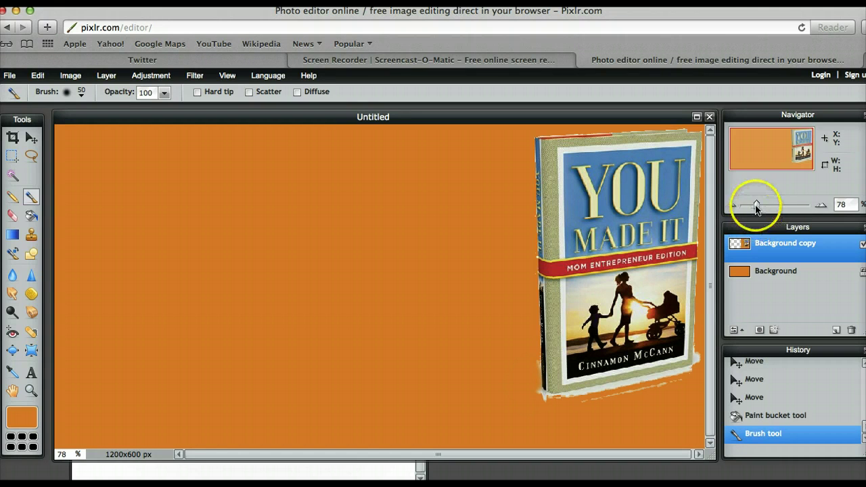
# - Zoom in on the book and bring its lower edge into view
pyautogui.moveTo(757, 205); pyautogui.dragTo(789, 208)
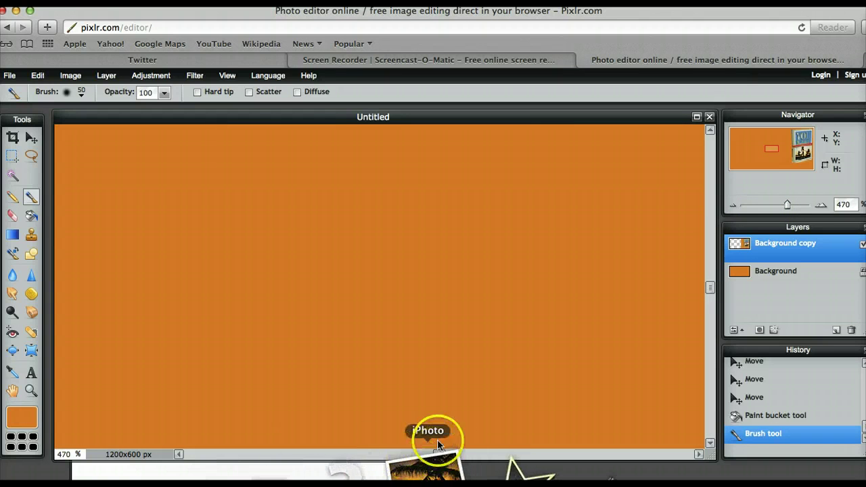
pyautogui.click(440, 455)
pyautogui.moveTo(440, 455); pyautogui.dragTo(567, 457)
pyautogui.click(709, 444)
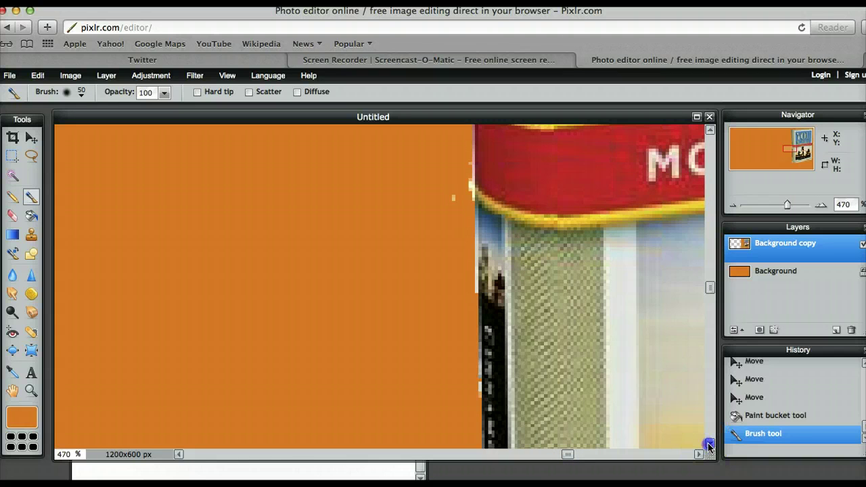
pyautogui.click(709, 445)
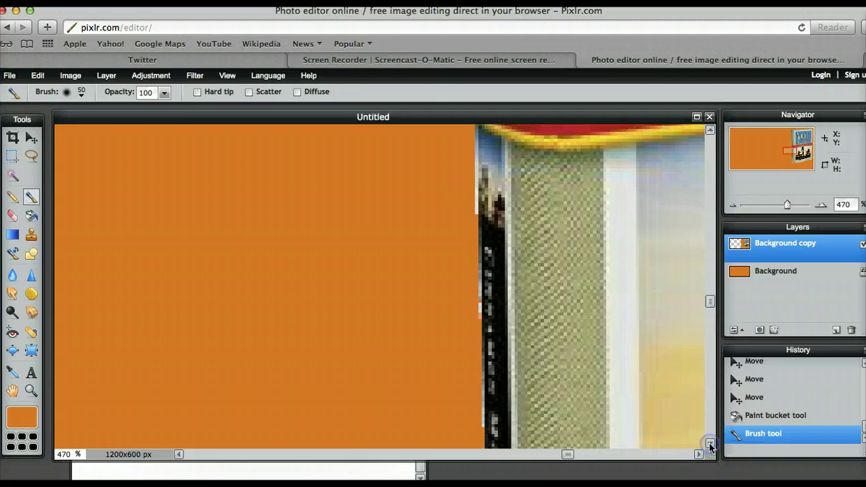
pyautogui.click(709, 445)
pyautogui.click(709, 444)
pyautogui.click(709, 445)
pyautogui.click(710, 444)
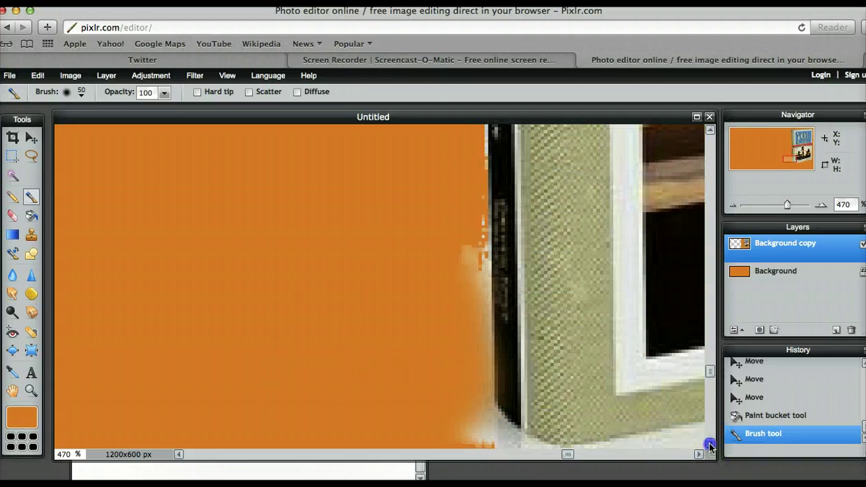
pyautogui.click(710, 445)
pyautogui.click(709, 445)
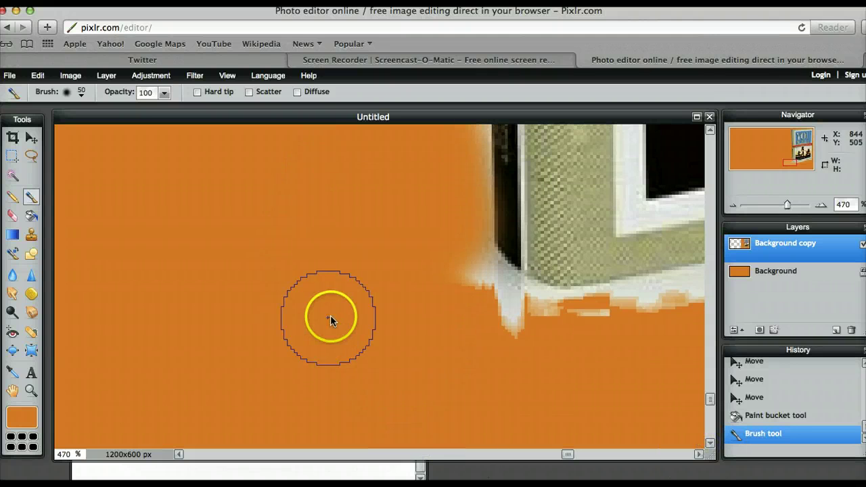
# - Paint out the pale fringe below the book with a 9 px orange brush, then zoom out
pyautogui.click(82, 98)
pyautogui.click(117, 129)
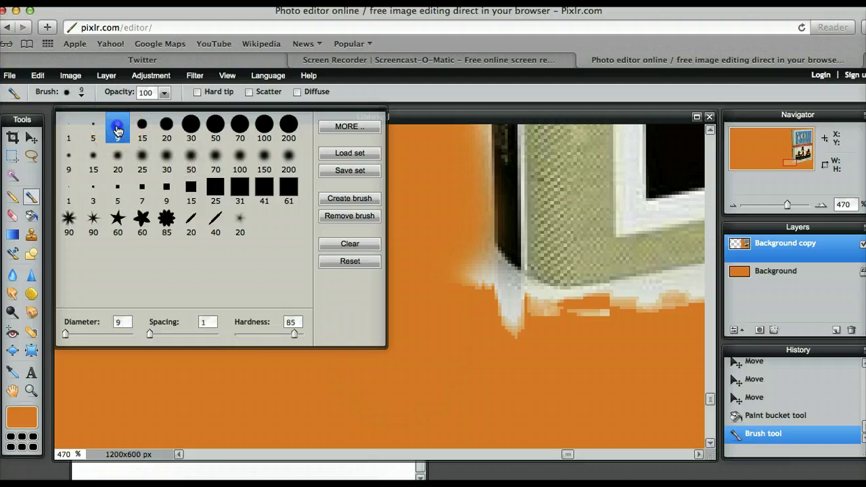
pyautogui.click(472, 297)
pyautogui.moveTo(469, 299)
pyautogui.mouseDown()
pyautogui.moveTo(464, 268)
pyautogui.moveTo(489, 295)
pyautogui.moveTo(483, 300)
pyautogui.moveTo(460, 283)
pyautogui.moveTo(526, 335)
pyautogui.moveTo(503, 329)
pyautogui.mouseUp()
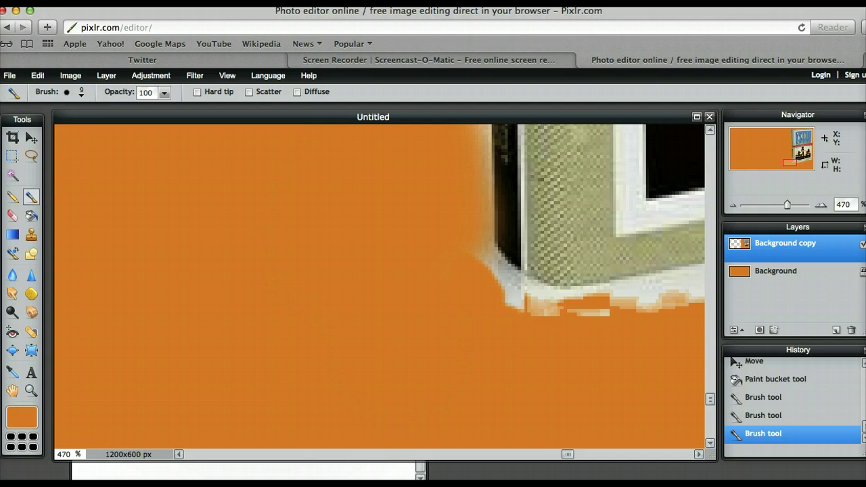
pyautogui.hotkey('ctrl', '-')
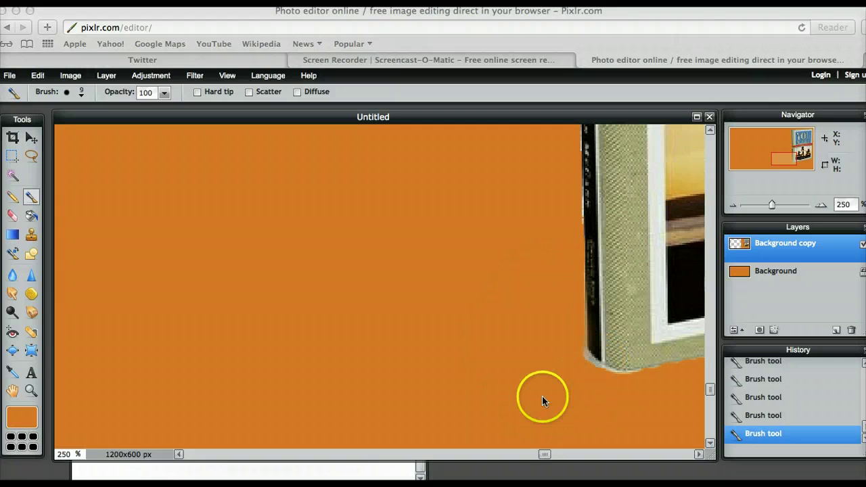
# - Switch to the 5 px brush preset and zoom out to show the whole header
pyautogui.click(30, 196)
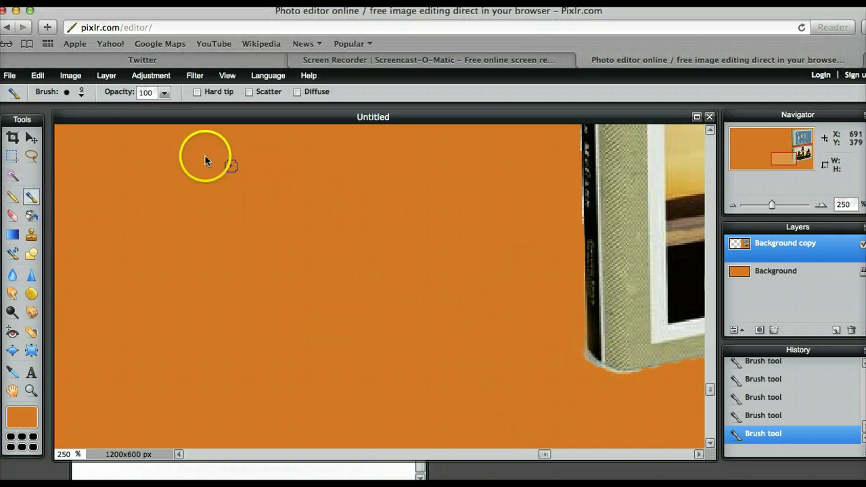
pyautogui.click(81, 93)
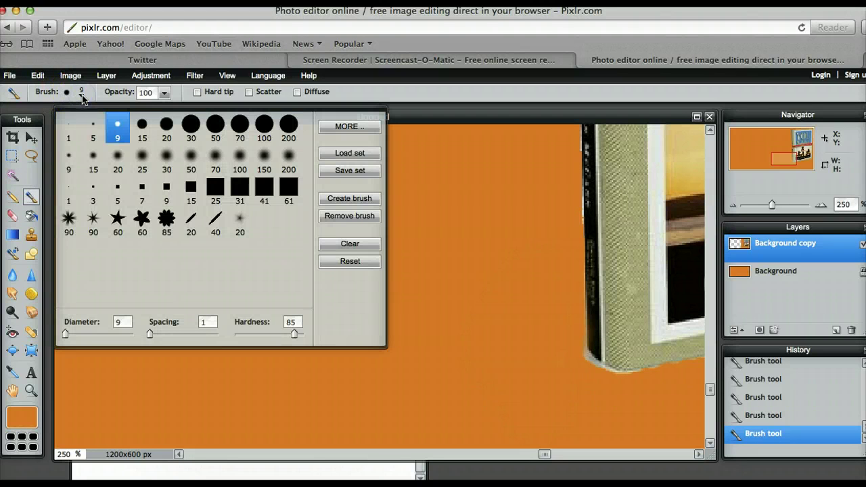
pyautogui.click(94, 130)
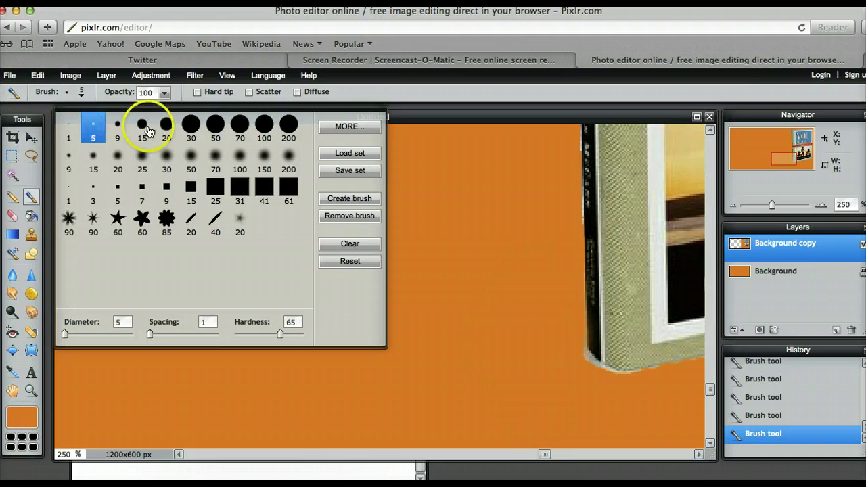
pyautogui.click(457, 382)
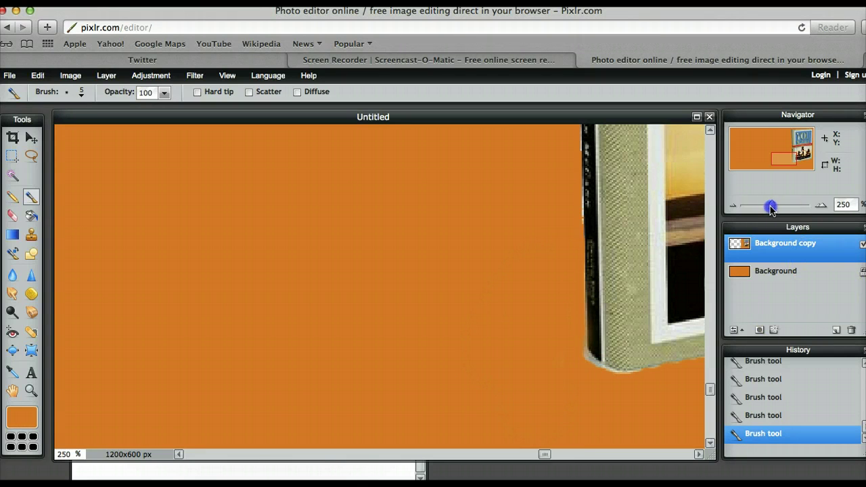
pyautogui.moveTo(771, 207); pyautogui.dragTo(758, 213)
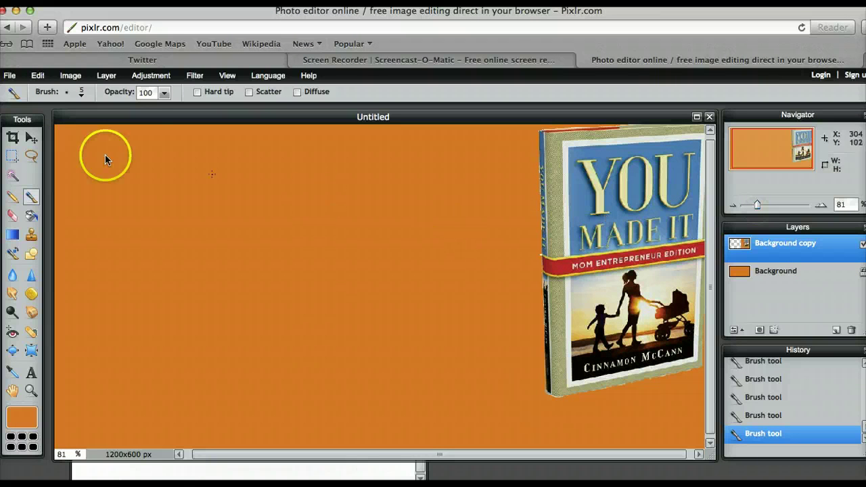
# - Save the header as twitterheader.jpg at quality 100 on the Desktop, replacing the existing file
pyautogui.click(9, 75)
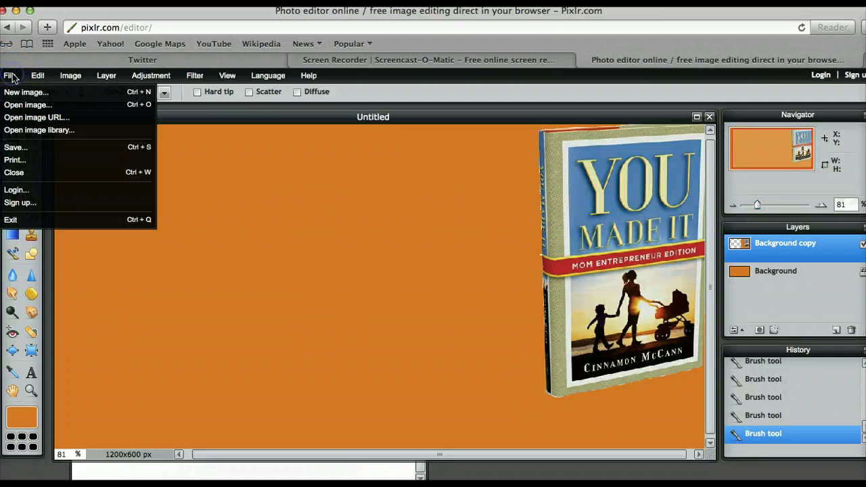
pyautogui.click(24, 149)
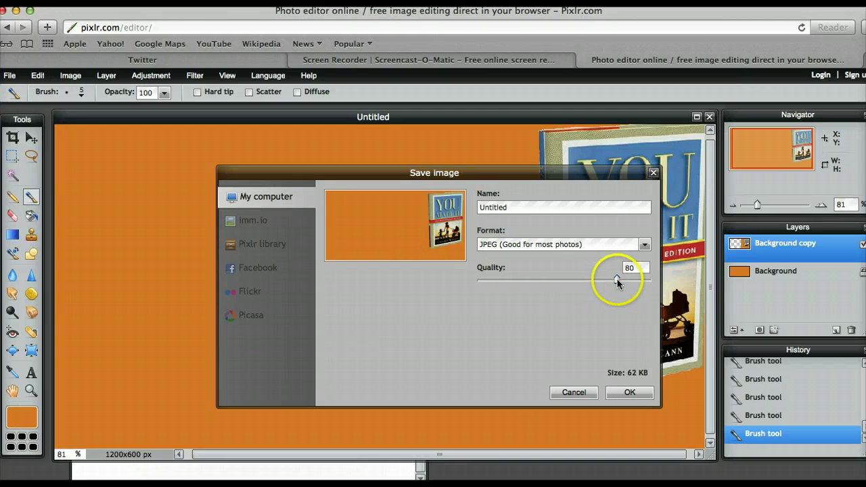
pyautogui.moveTo(616, 279); pyautogui.dragTo(652, 284)
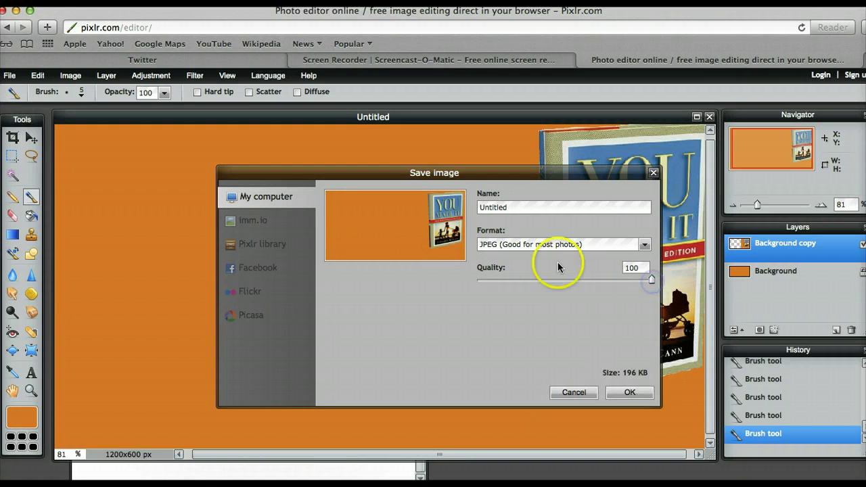
pyautogui.click(538, 209)
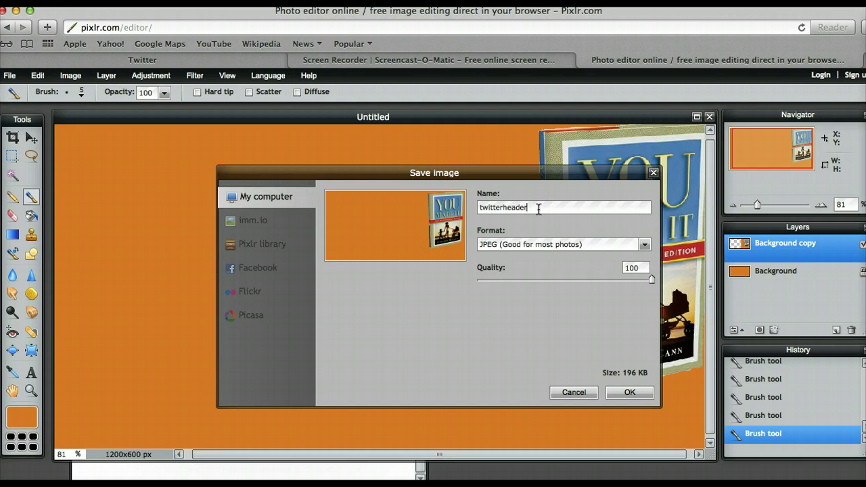
pyautogui.click(617, 395)
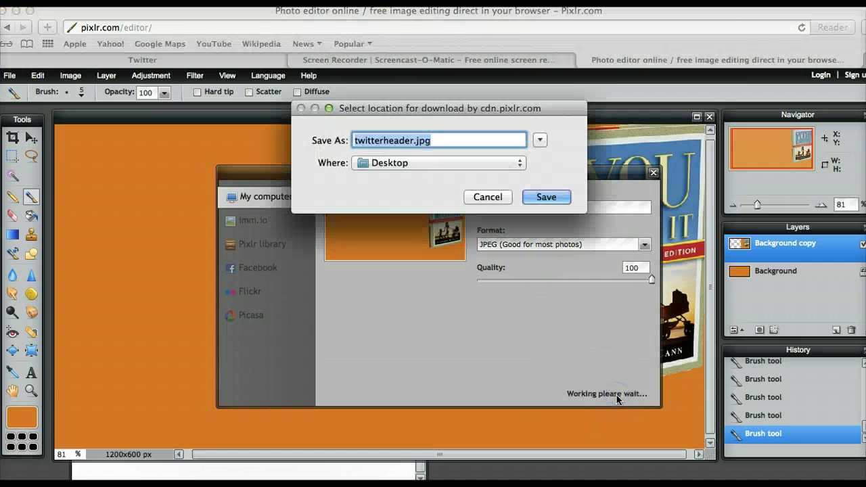
pyautogui.click(548, 195)
pyautogui.click(555, 198)
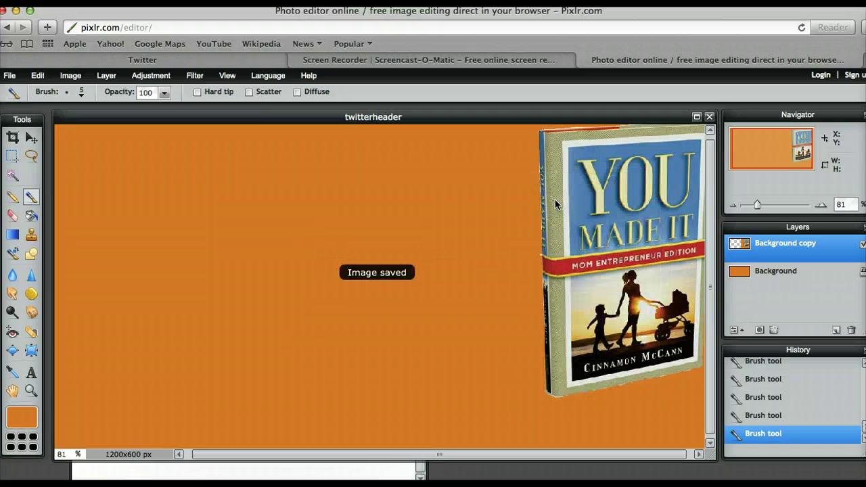
# - In Twitter, go to Settings > Design and choose Change header under Customize your own
pyautogui.click(170, 61)
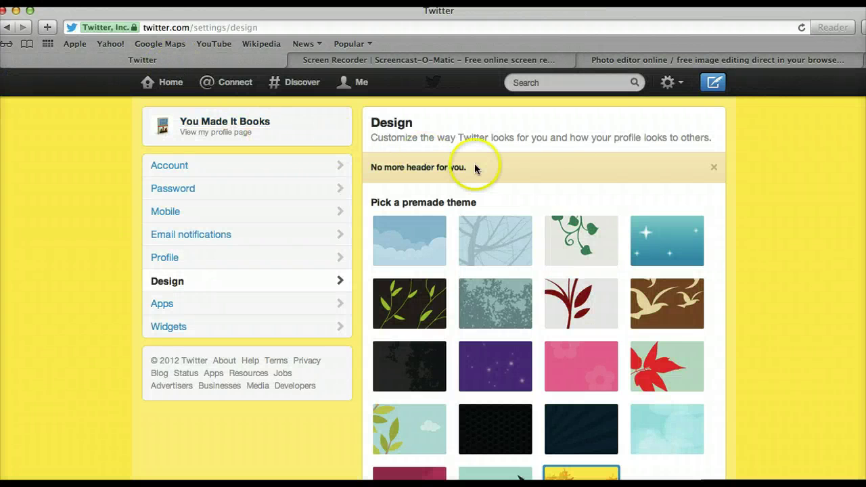
pyautogui.click(667, 82)
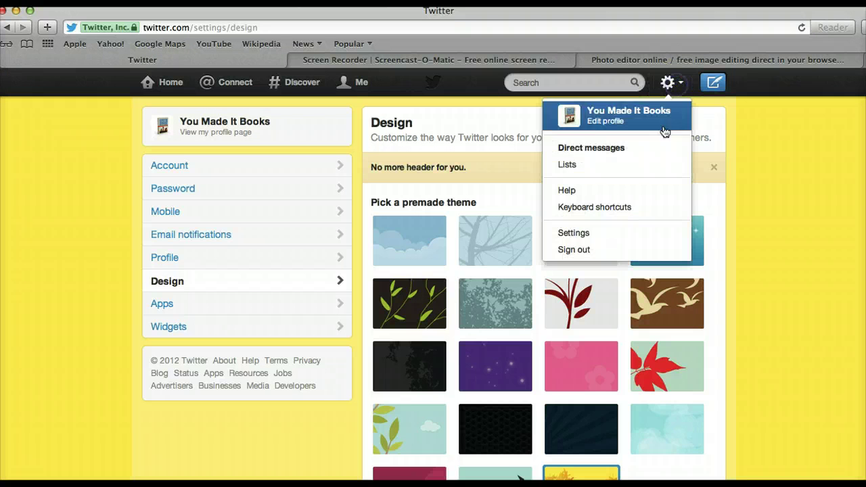
pyautogui.click(593, 241)
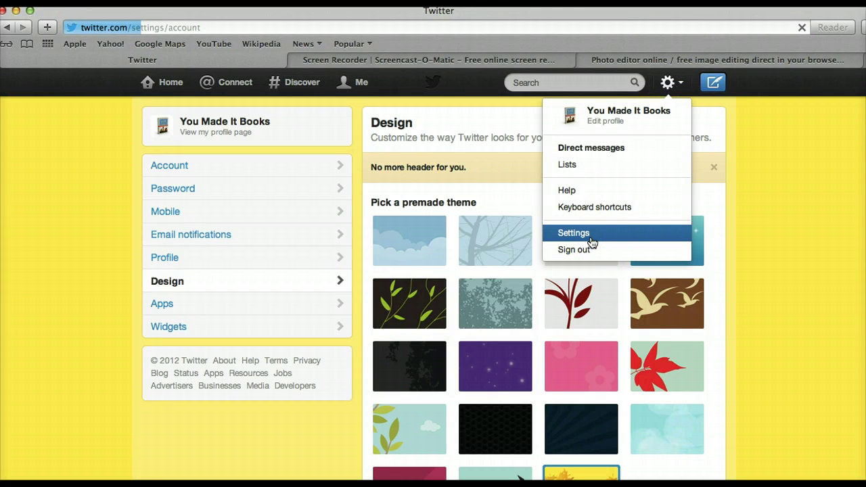
pyautogui.click(163, 281)
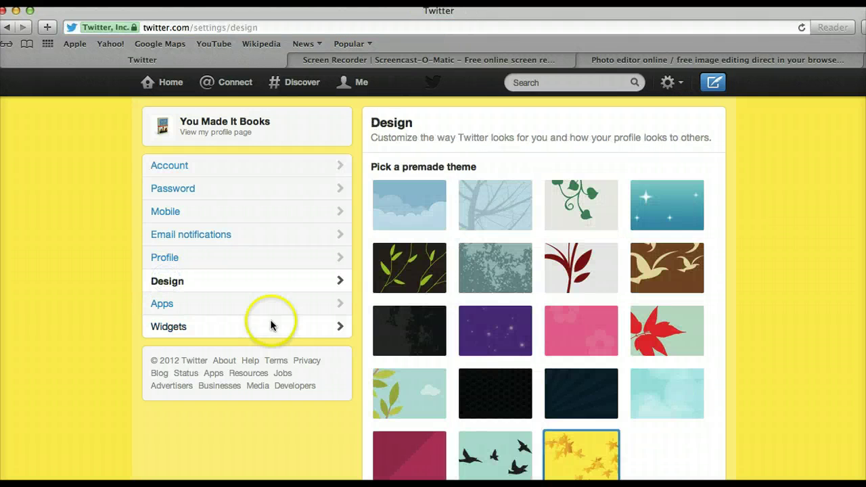
pyautogui.scroll(-10, 318, 329)
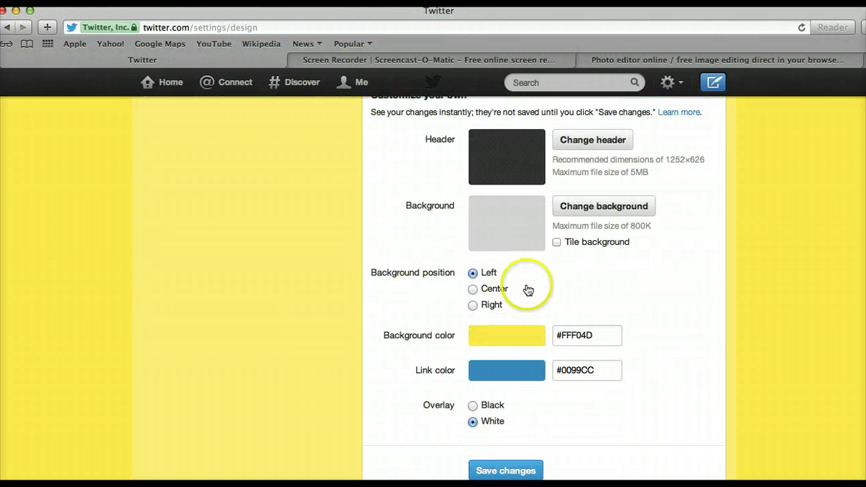
pyautogui.click(588, 142)
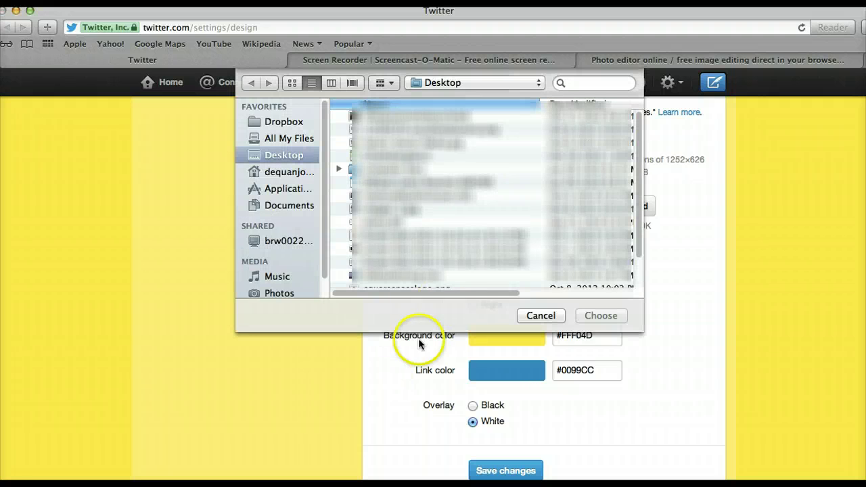
# - Upload twitterheader.jpg from the Desktop as the header, save it, and go to the profile page
pyautogui.scroll(-3, 469, 220)
pyautogui.click(410, 270)
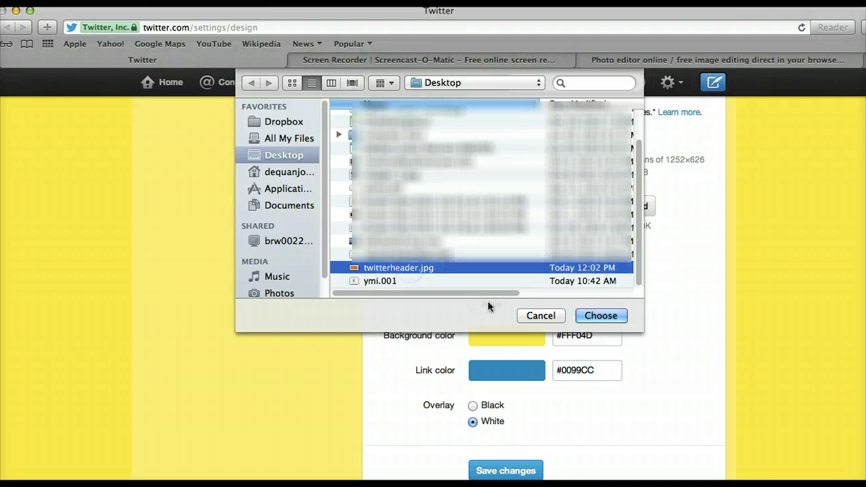
pyautogui.click(592, 322)
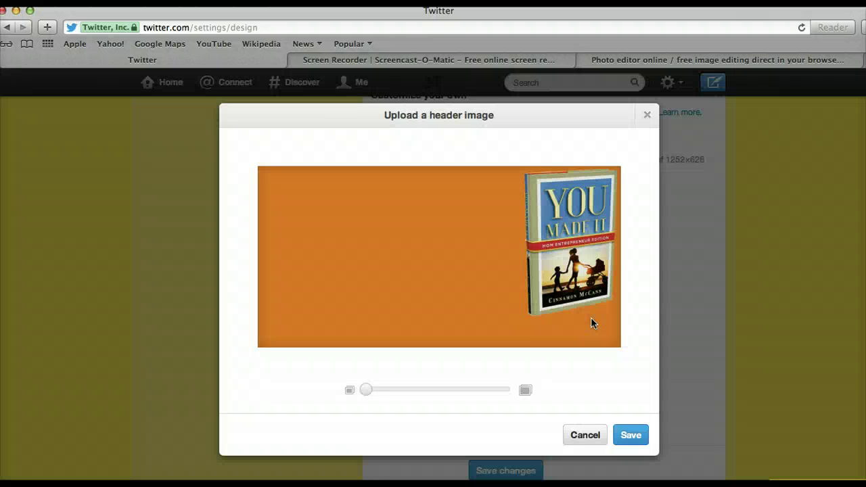
pyautogui.click(631, 436)
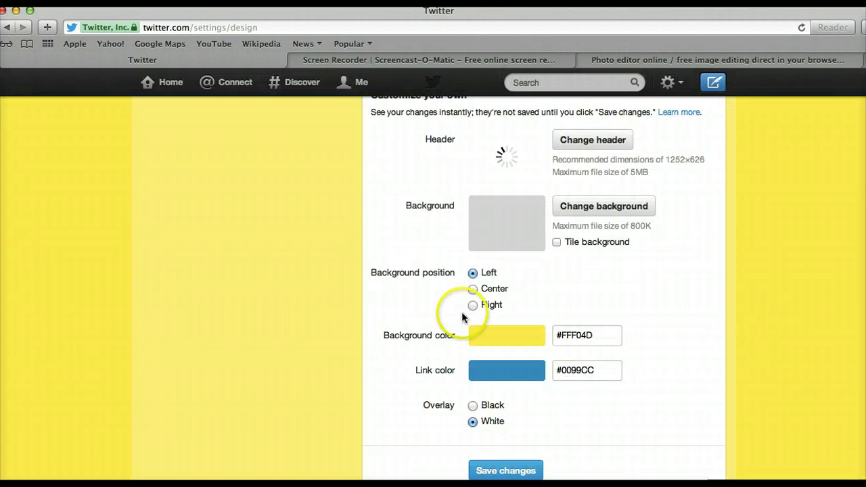
pyautogui.click(357, 92)
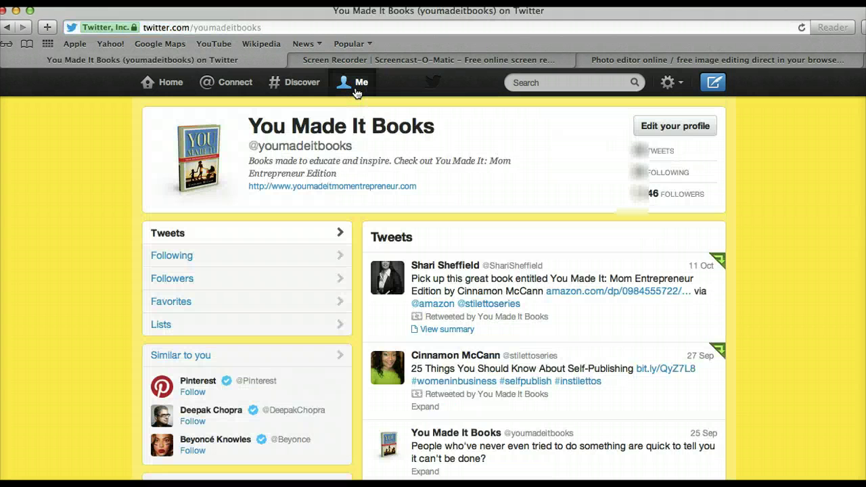
# - Reload the Twitter profile page to show the new orange 'You Made It' header
pyautogui.click(357, 88)
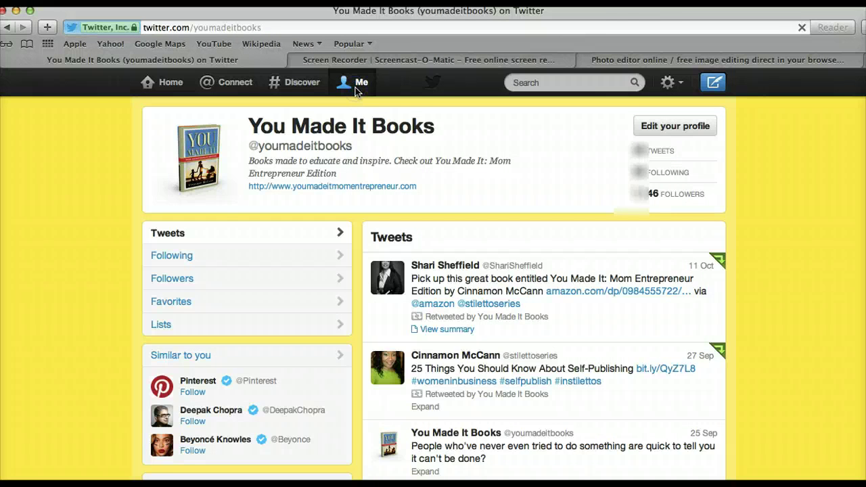